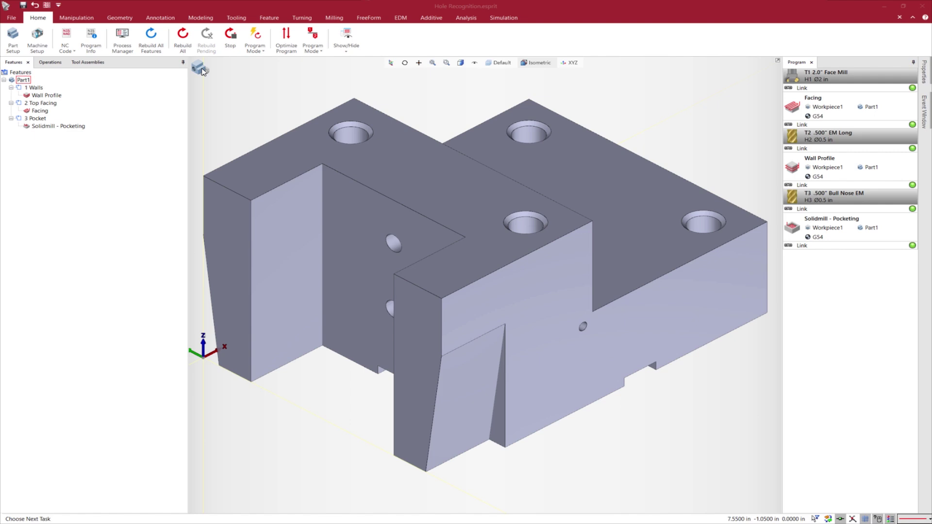
Step: Start hole feature recognition on the part's two flat top faces, the upper one and the lower one
{"action": "left_click", "coordinate": [408, 162]}
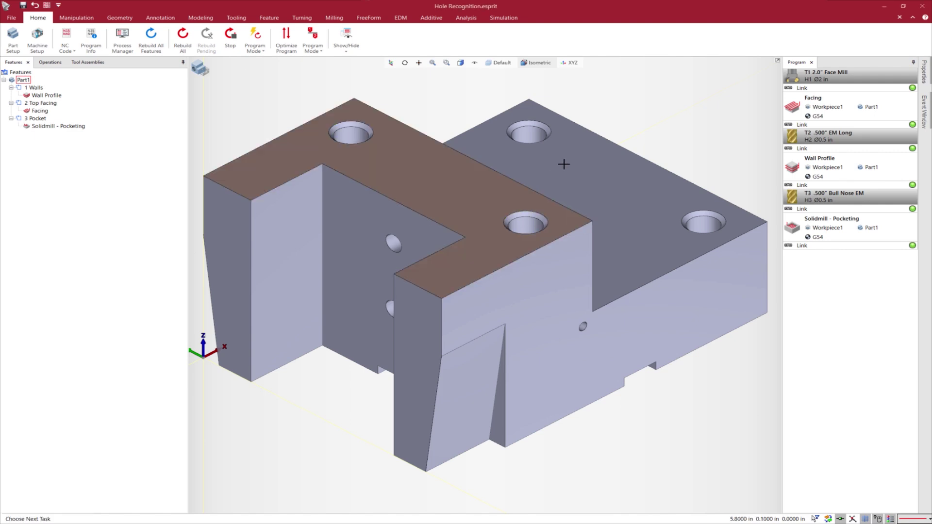
{"action": "left_click", "coordinate": [565, 166]}
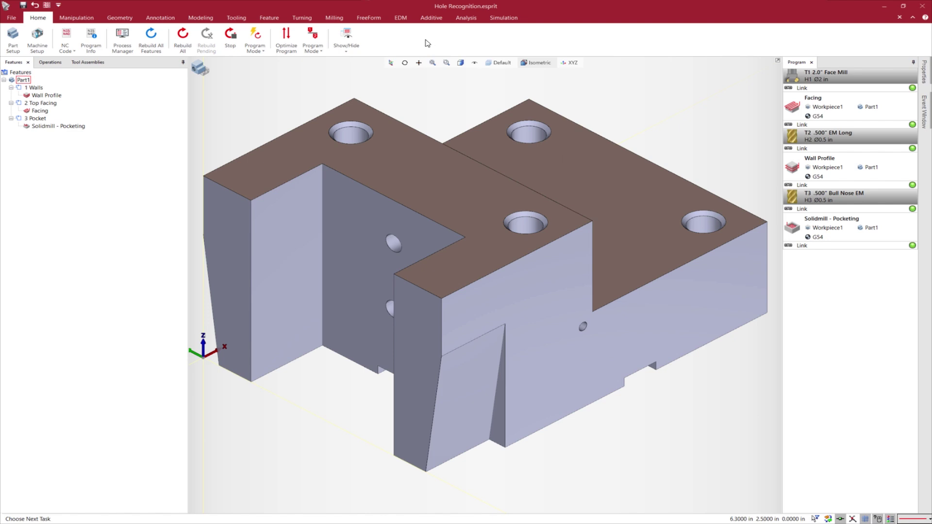
{"action": "left_click", "coordinate": [268, 17]}
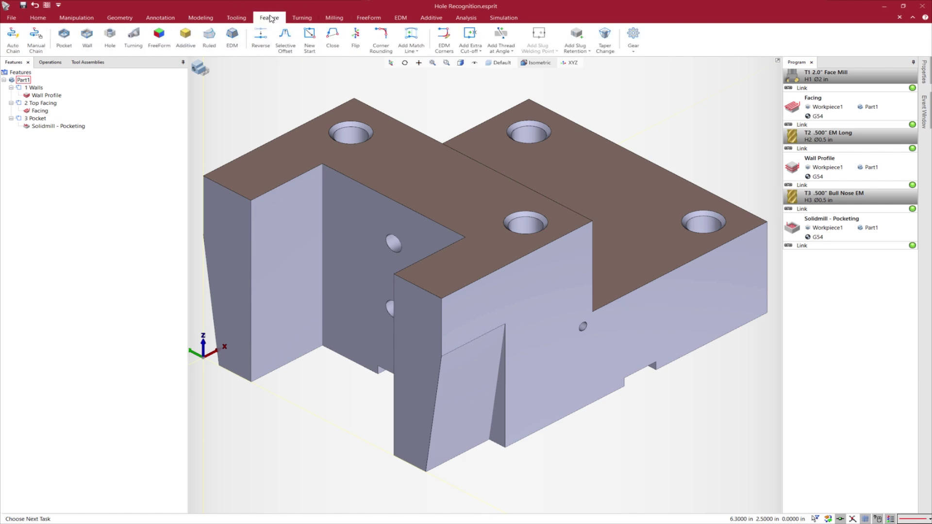
{"action": "left_click", "coordinate": [111, 45]}
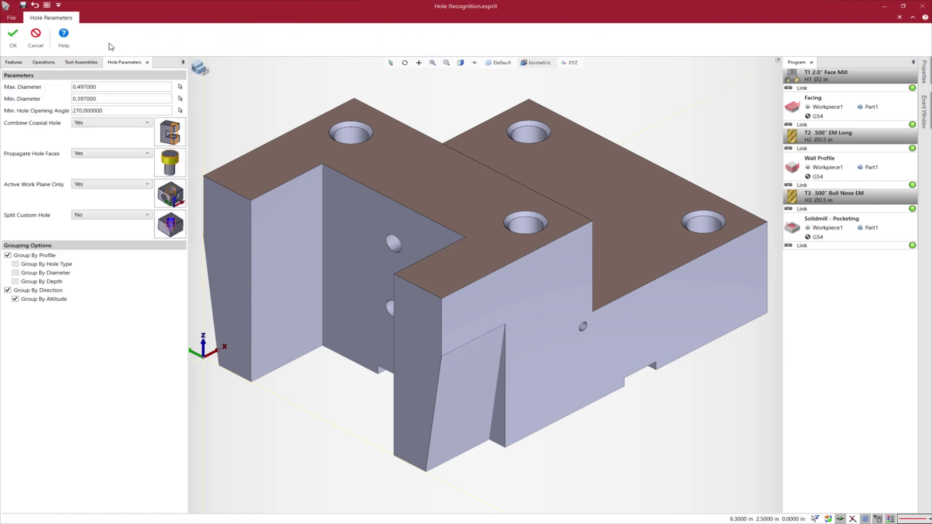
Step: Take the maximum diameter of 0.497 from a hole's outer chamfer edge and the minimum diameter of 0.397 from its inner edge
{"action": "left_click", "coordinate": [179, 87]}
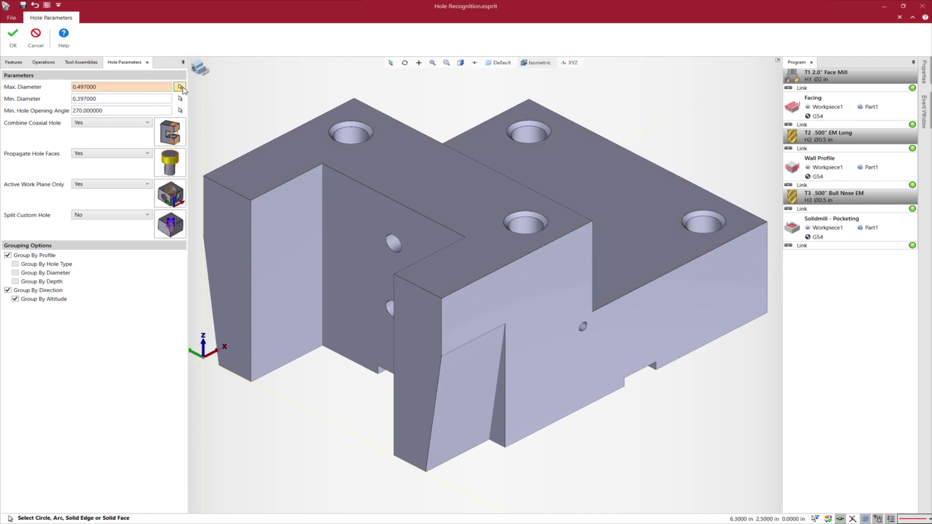
{"action": "left_click", "coordinate": [333, 124]}
{"action": "left_click", "coordinate": [180, 99]}
{"action": "left_click", "coordinate": [345, 127]}
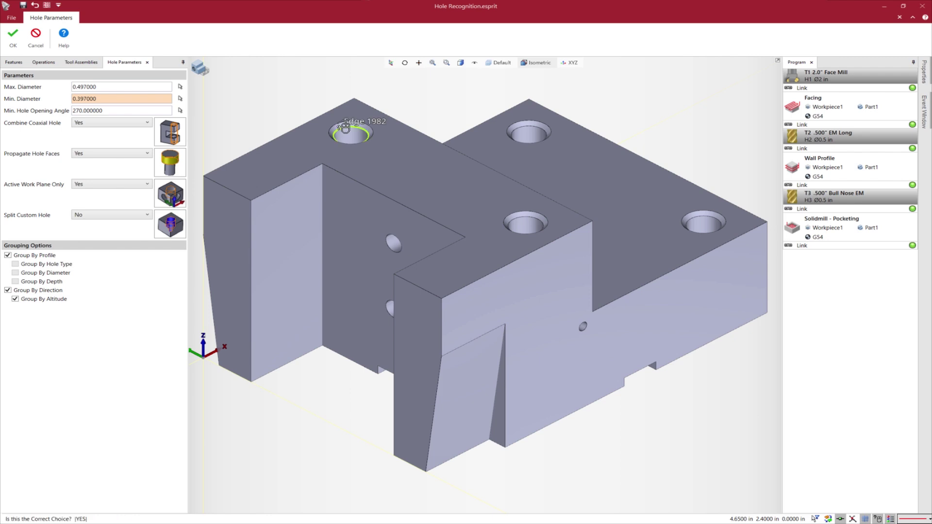
{"action": "left_click", "coordinate": [344, 128]}
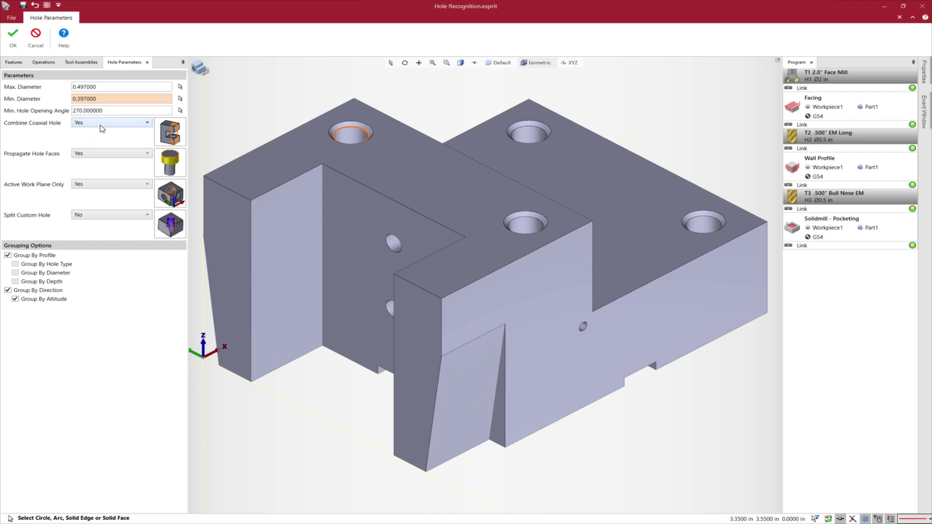
Step: Create the hole features with Combine Coaxial Hole, Propagate Hole Faces and Active Work Plane Only set to Yes and Split Custom Hole to No
{"action": "left_click", "coordinate": [111, 112]}
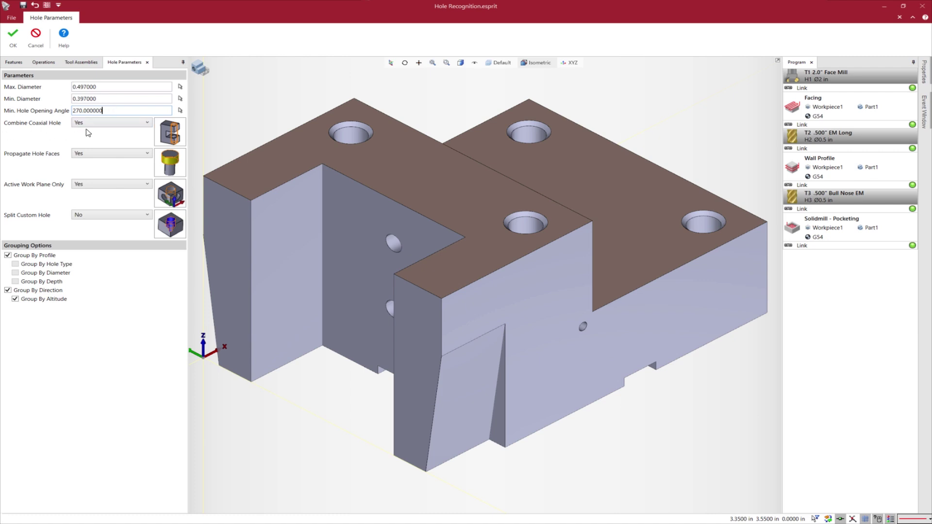
{"action": "left_click", "coordinate": [90, 125]}
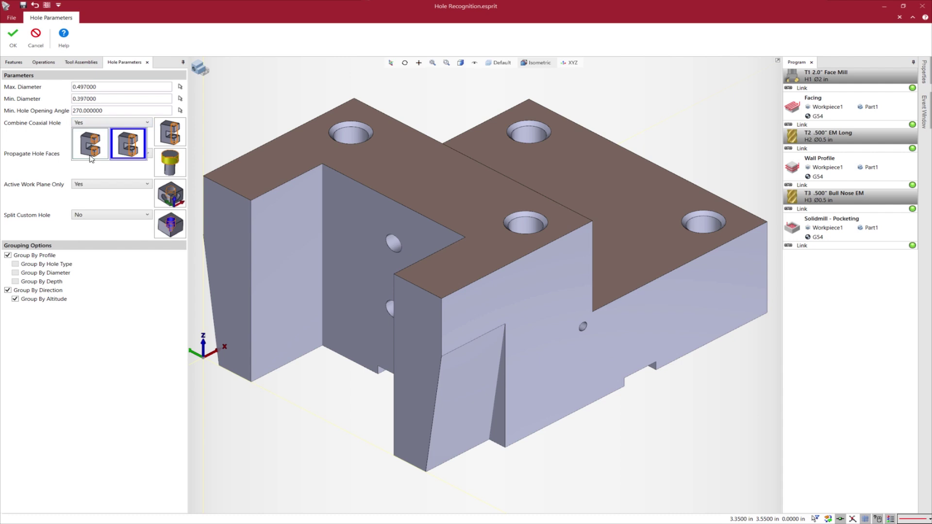
{"action": "left_click", "coordinate": [123, 151]}
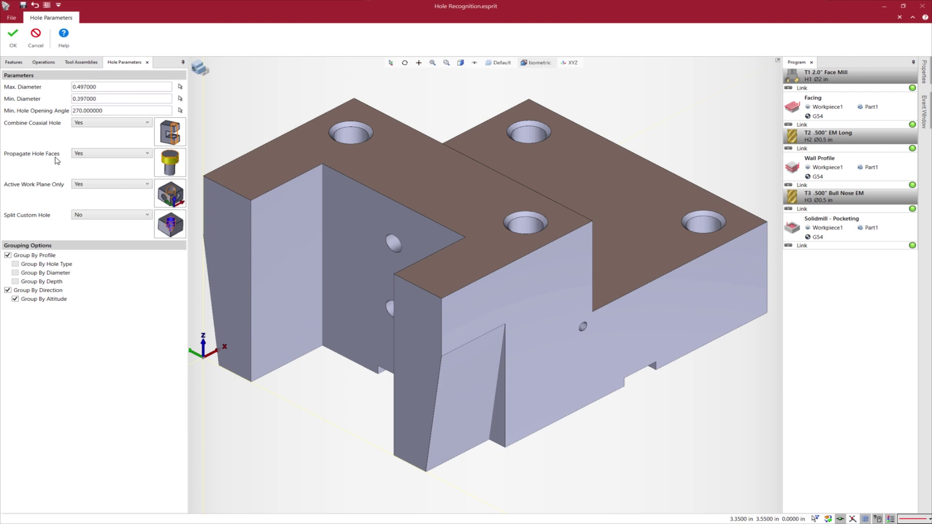
{"action": "left_click", "coordinate": [85, 155]}
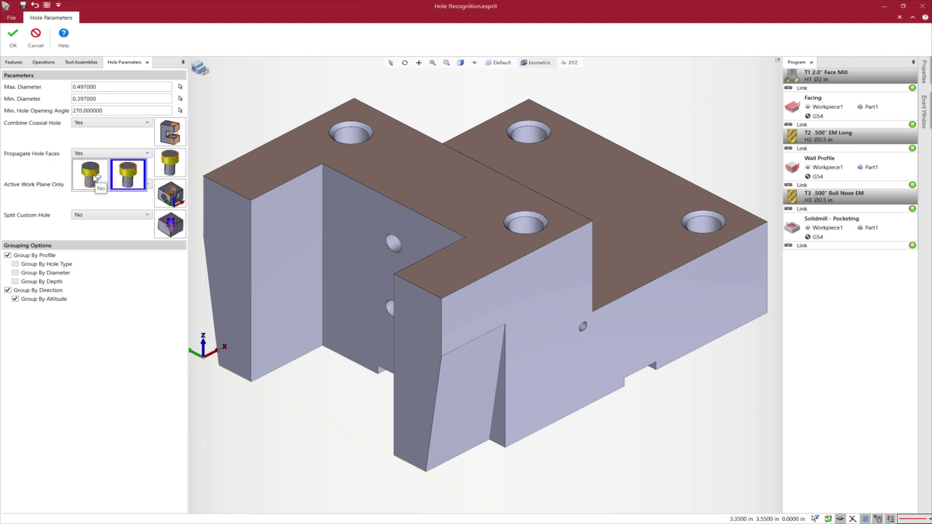
{"action": "left_click", "coordinate": [132, 176]}
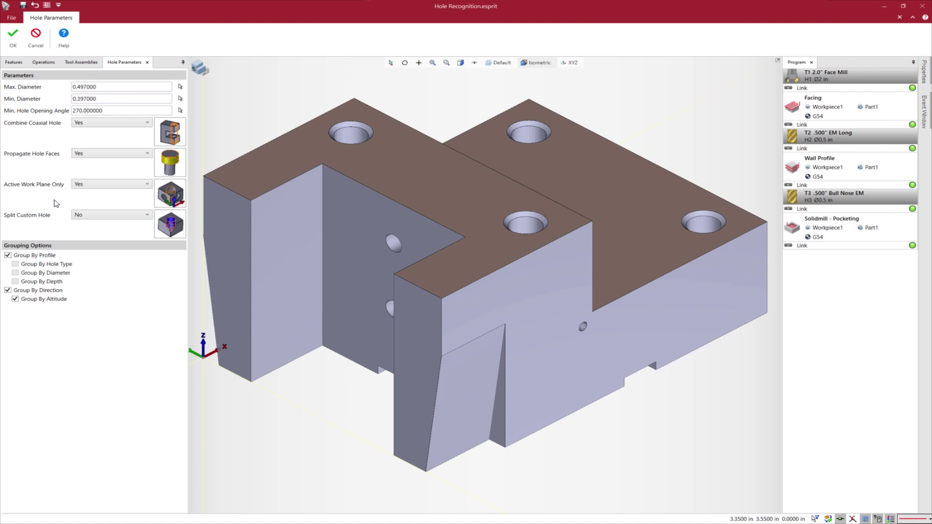
{"action": "left_click", "coordinate": [98, 186]}
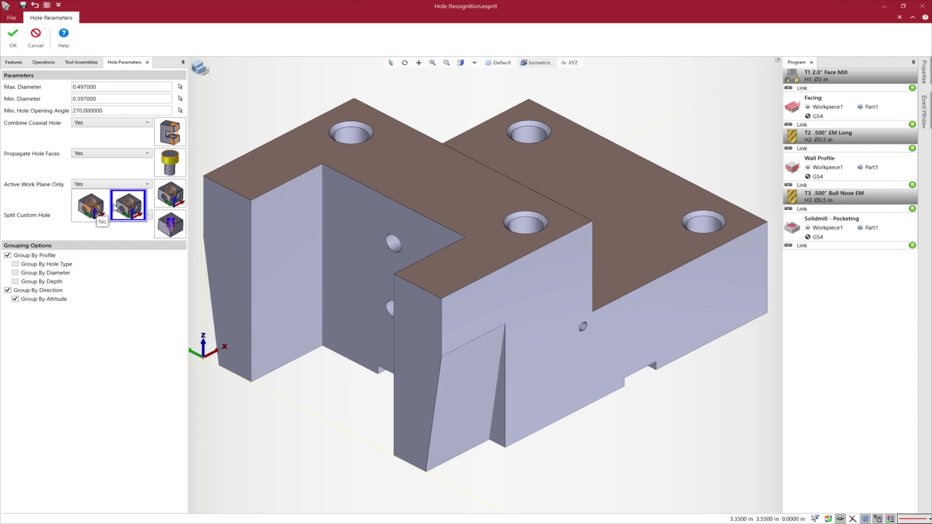
{"action": "left_click", "coordinate": [101, 218]}
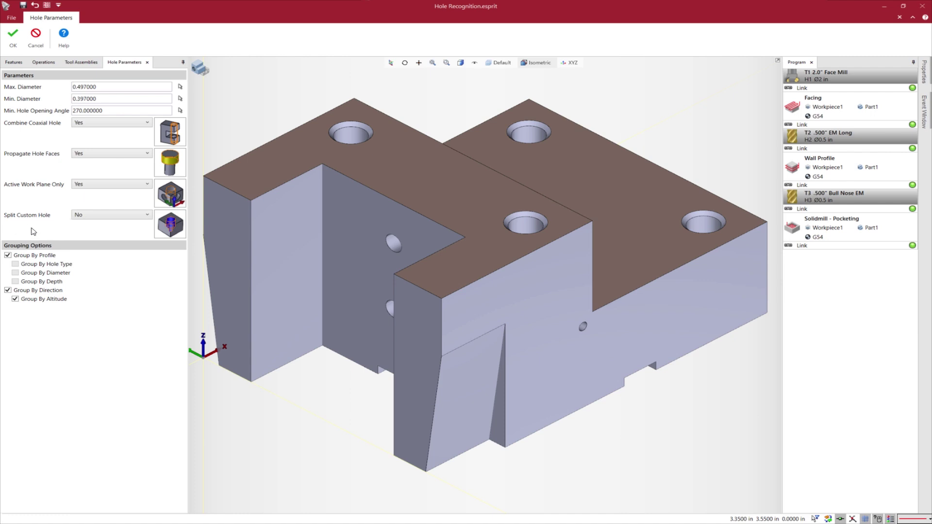
{"action": "left_click", "coordinate": [73, 218]}
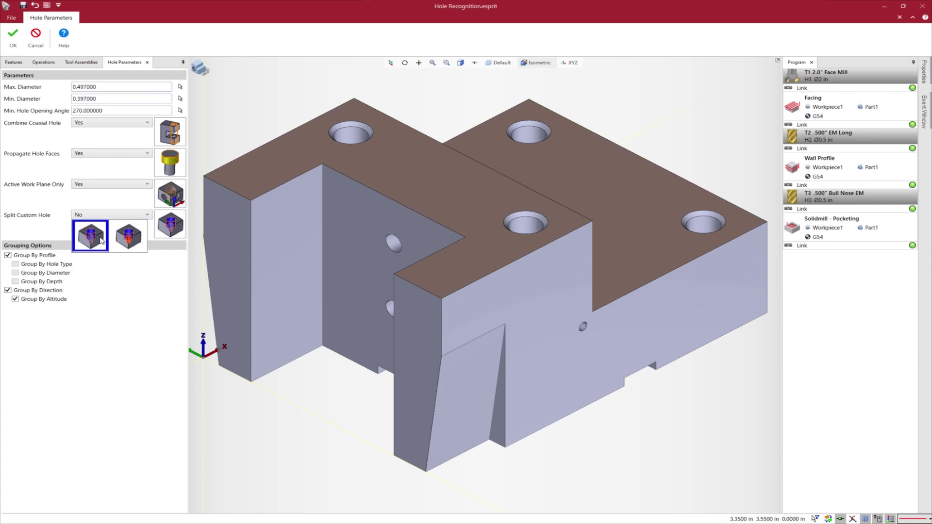
{"action": "left_click", "coordinate": [99, 239]}
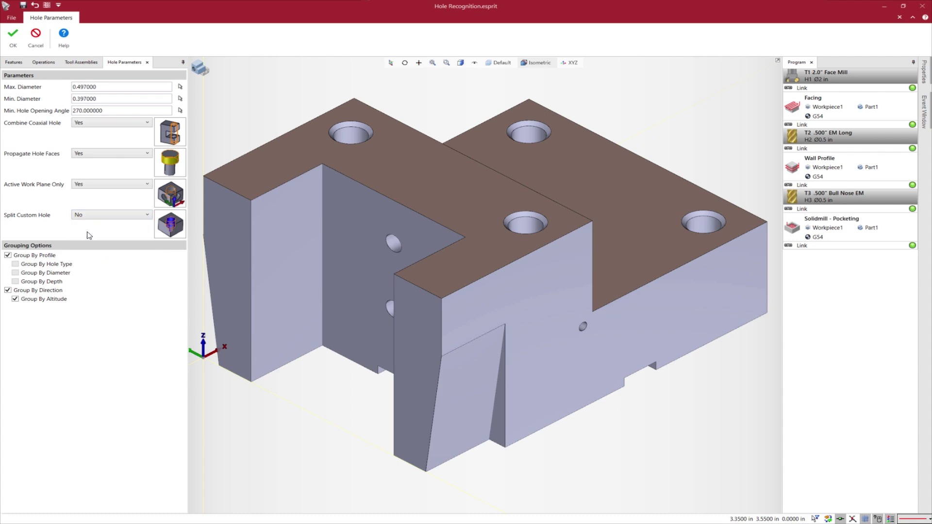
{"action": "key", "text": "ctrl"}
{"action": "key", "text": "ctrl"}
{"action": "key", "text": "ctrl"}
{"action": "left_click", "coordinate": [19, 34]}
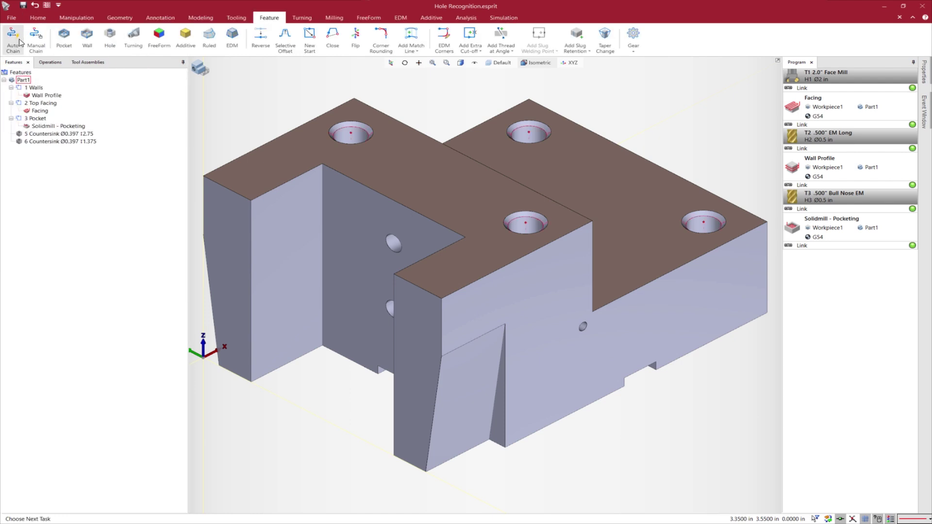
Step: Examine which holes on the model belong to each of the two countersink features
{"action": "left_click", "coordinate": [66, 135]}
{"action": "left_click", "coordinate": [67, 141]}
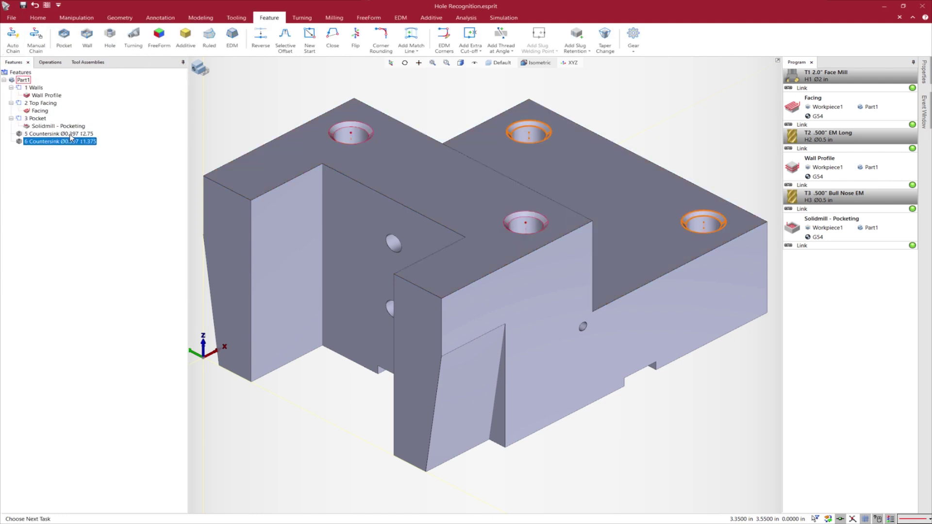
{"action": "left_click", "coordinate": [73, 159]}
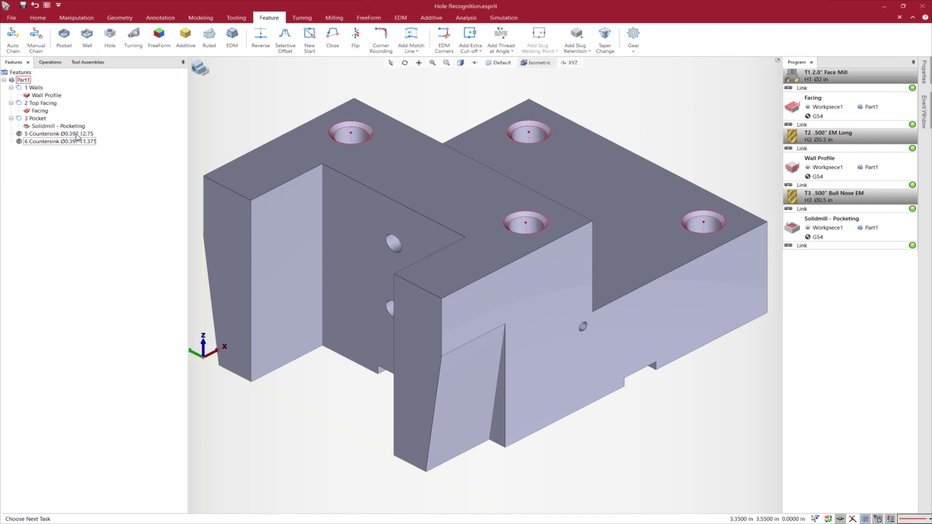
{"action": "left_click", "coordinate": [77, 136]}
{"action": "left_click", "coordinate": [76, 156]}
{"action": "left_click", "coordinate": [76, 134]}
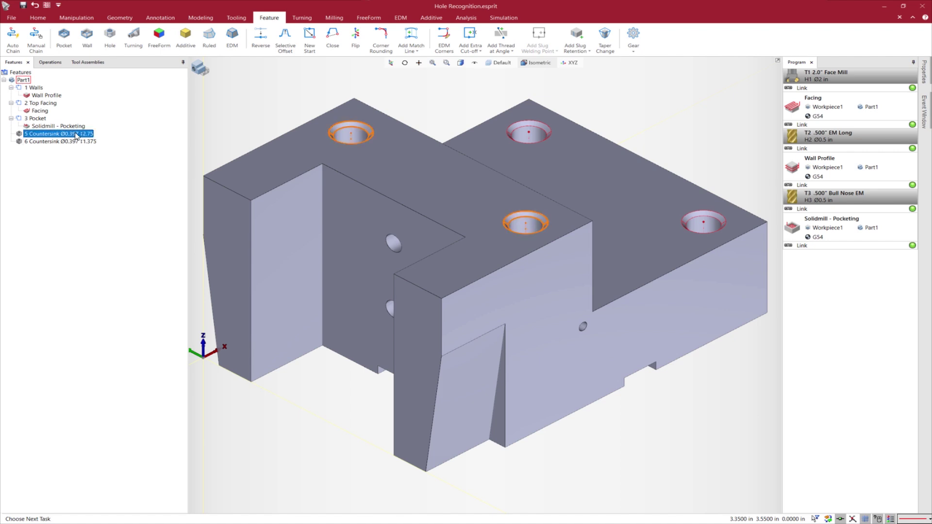
Step: Open both countersink features together for editing in the Hole Editor
{"action": "double_click", "coordinate": [76, 136]}
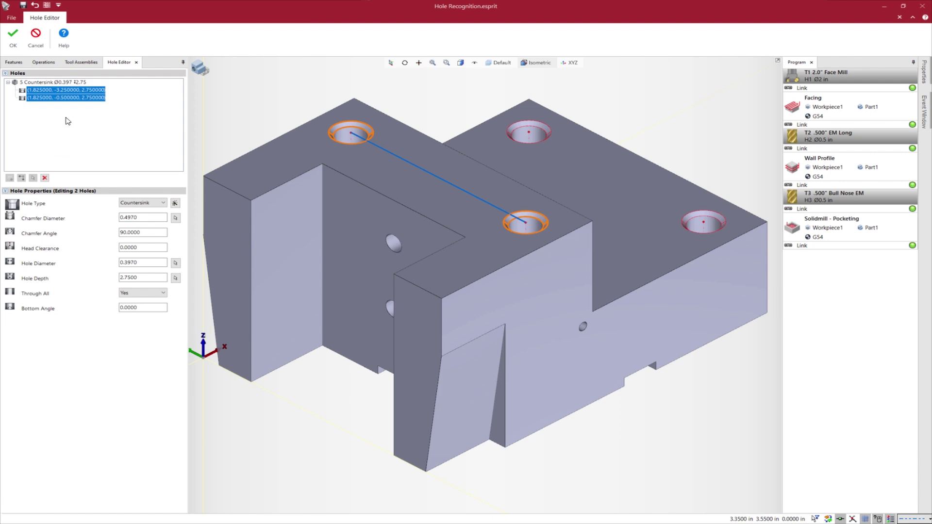
{"action": "left_click", "coordinate": [13, 62]}
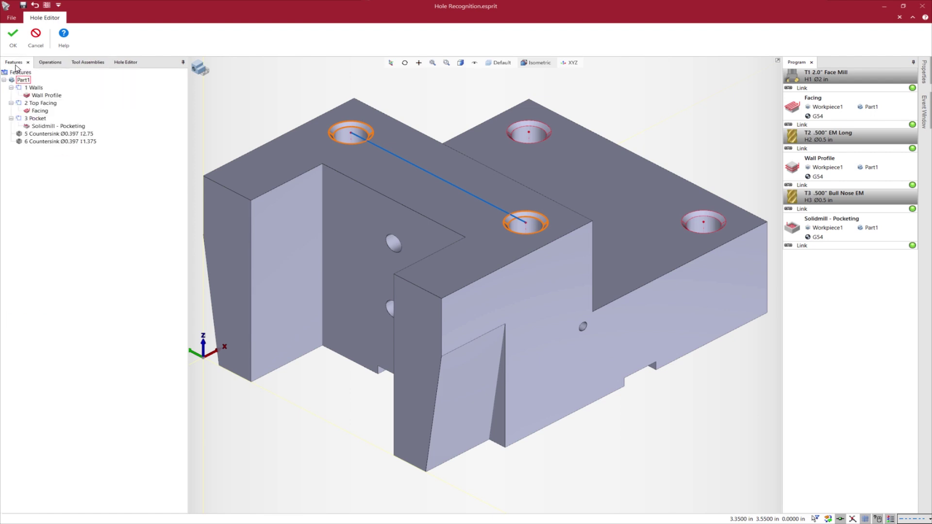
{"action": "left_click", "coordinate": [54, 135]}
{"action": "left_click", "coordinate": [56, 142], "text": "ctrl"}
{"action": "right_click", "coordinate": [57, 134]}
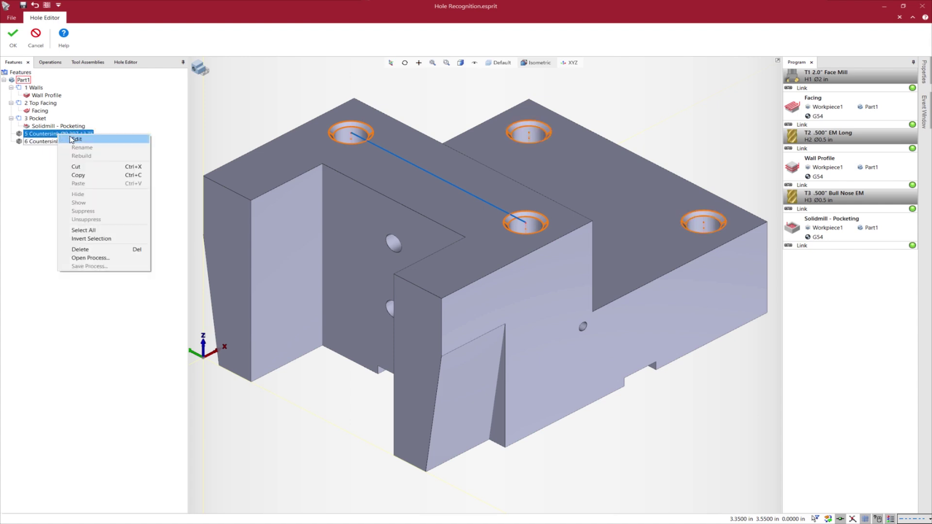
{"action": "left_click", "coordinate": [71, 139]}
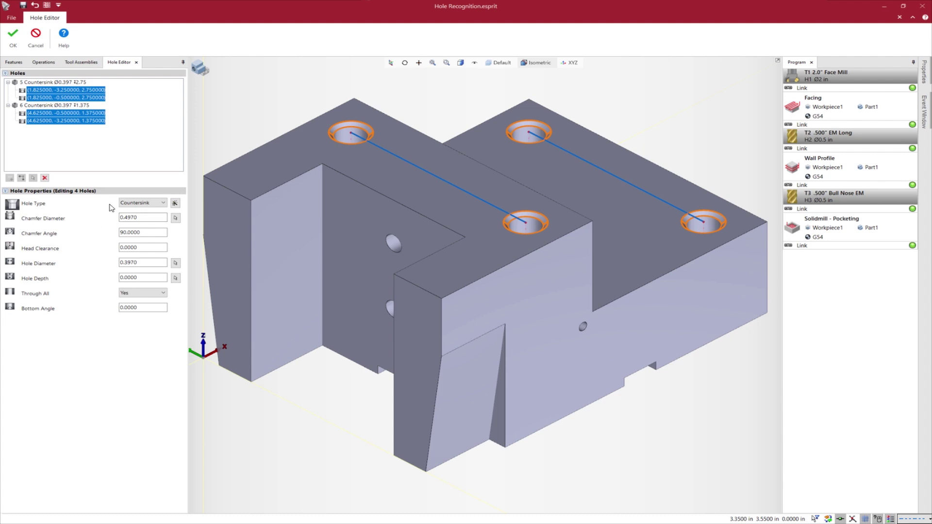
Step: Convert the four holes to Ansi Inch counterbores for a 3/8 Socket Head Cap Screw with Normal fit using the Hole Wizard
{"action": "left_click", "coordinate": [175, 204]}
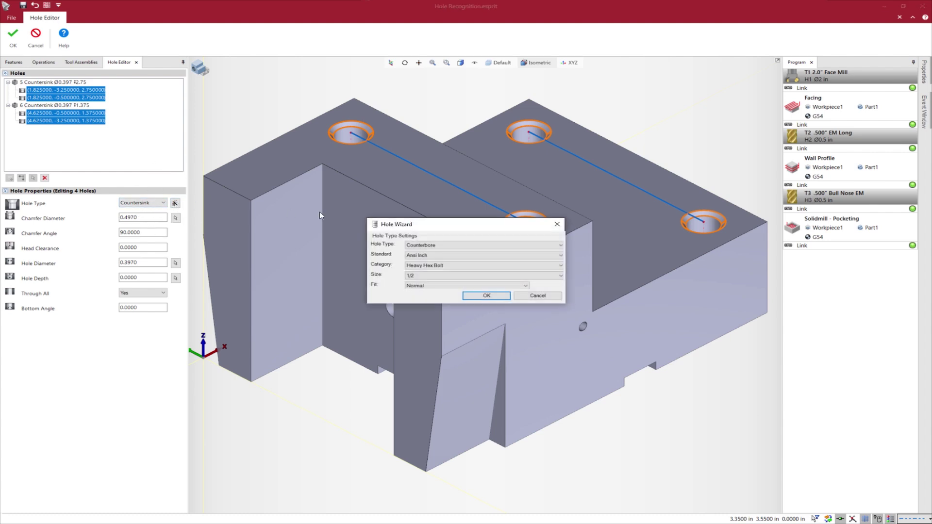
{"action": "left_click", "coordinate": [443, 267]}
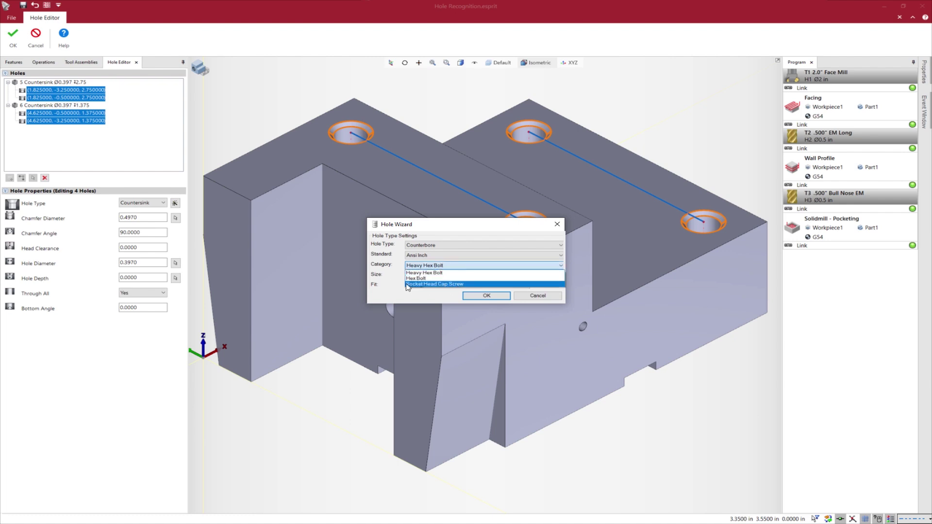
{"action": "left_click", "coordinate": [407, 284]}
{"action": "left_click", "coordinate": [427, 275]}
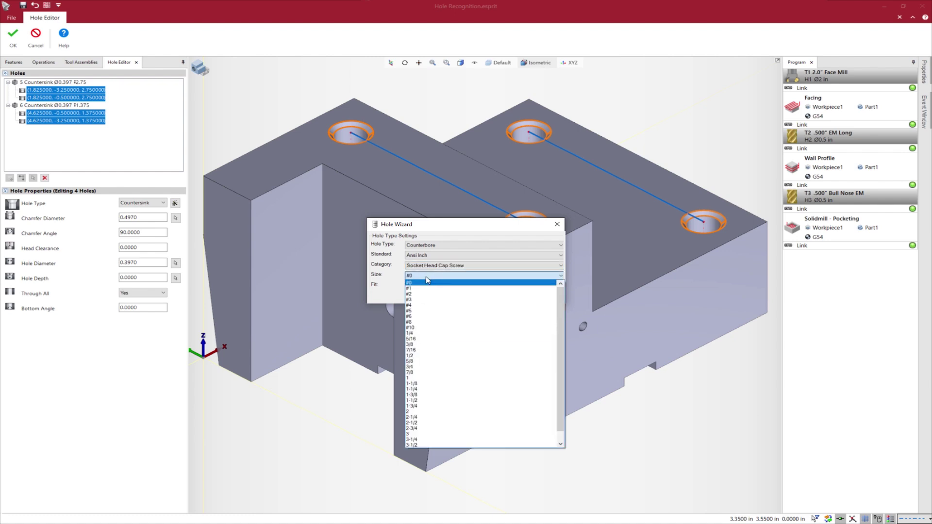
{"action": "left_click", "coordinate": [412, 344]}
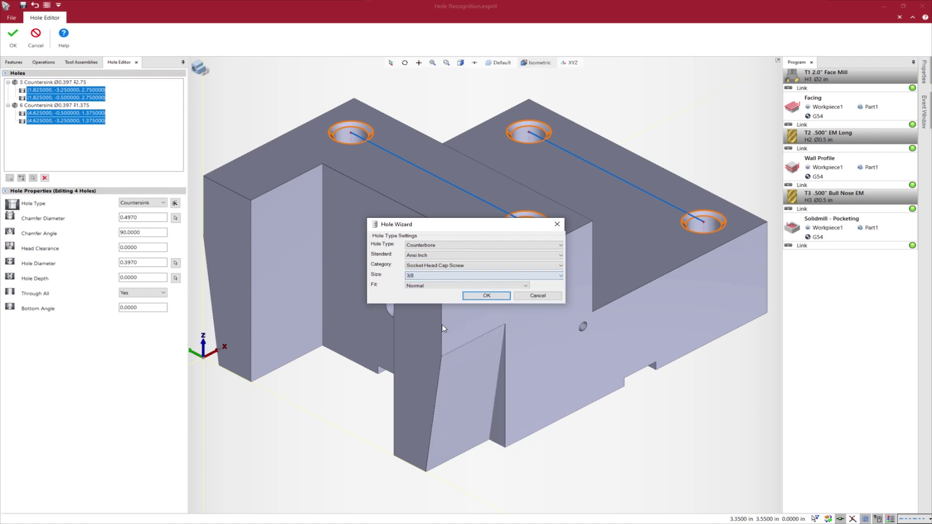
{"action": "left_click", "coordinate": [486, 296]}
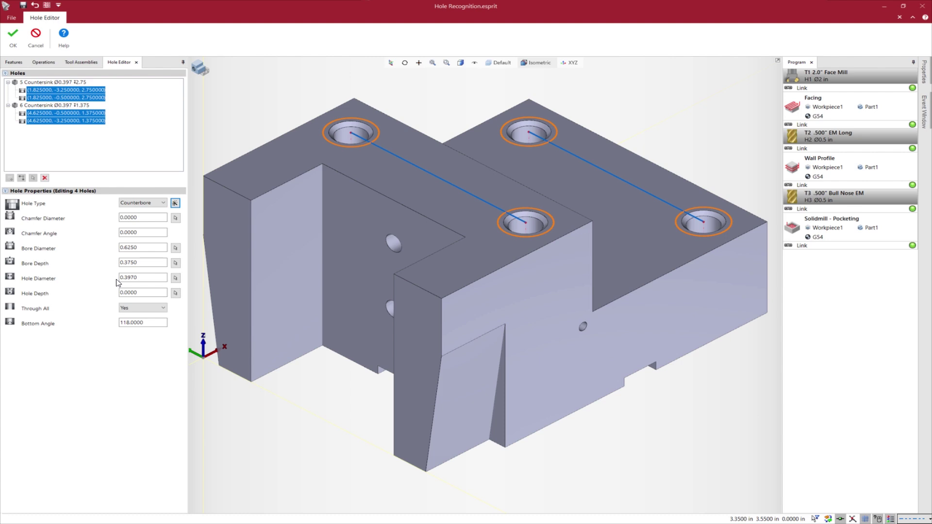
{"action": "left_click", "coordinate": [13, 39]}
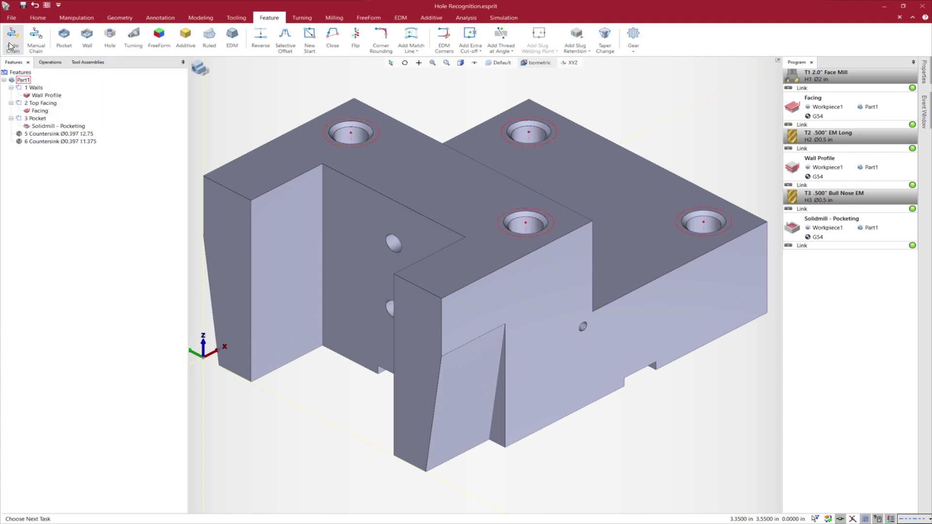
Step: Apply the saved process Drilling.prc to both hole features
{"action": "left_click", "coordinate": [58, 134]}
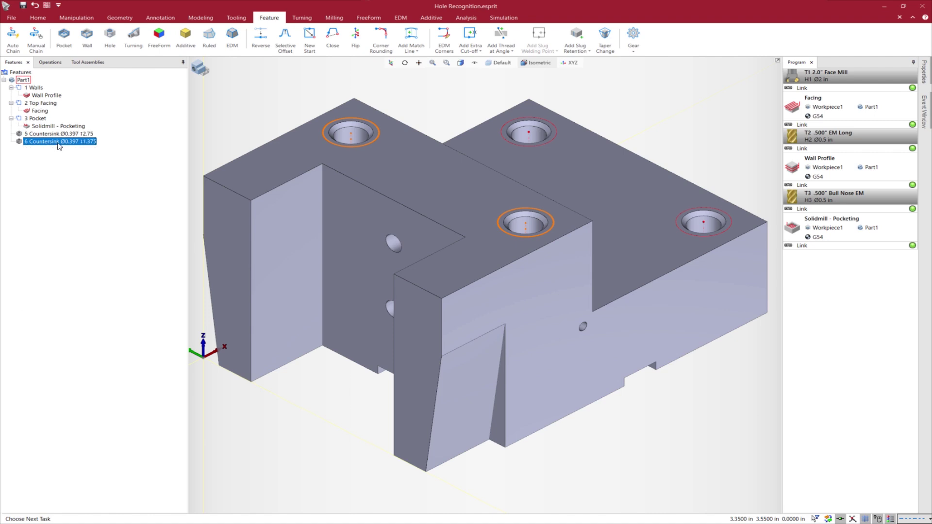
{"action": "left_click", "coordinate": [62, 141], "text": "shift"}
{"action": "right_click", "coordinate": [62, 137]}
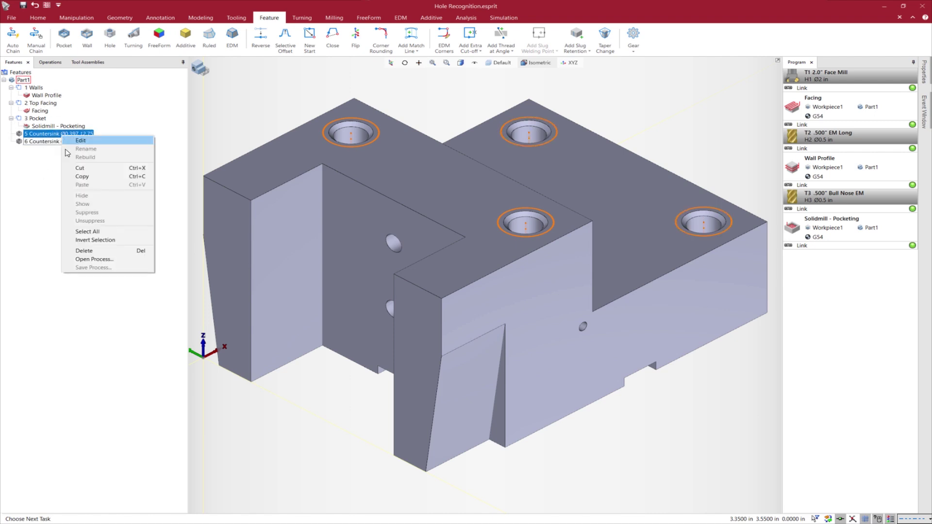
{"action": "left_click", "coordinate": [95, 260]}
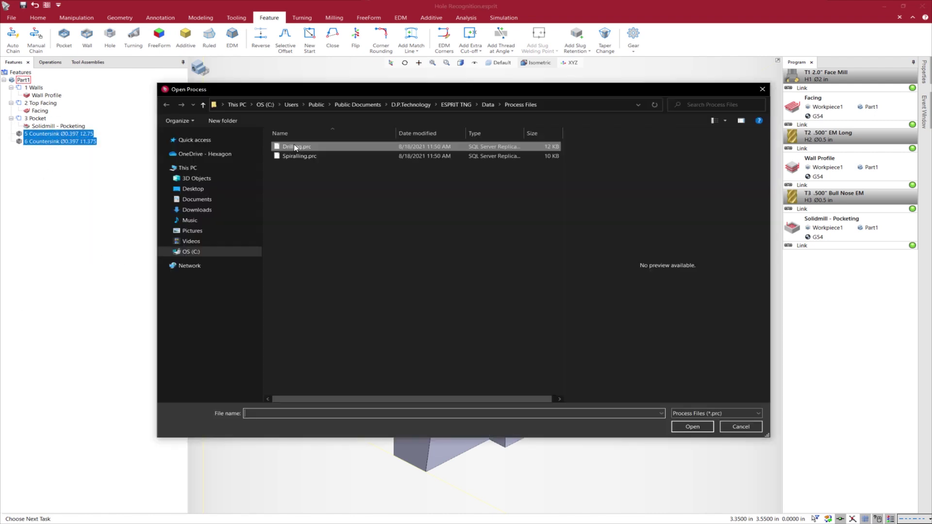
{"action": "double_click", "coordinate": [295, 147]}
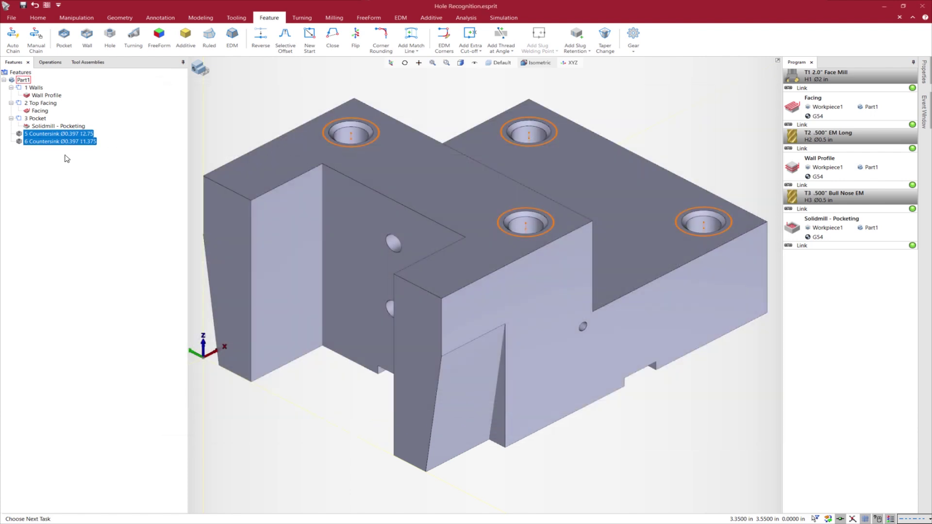
Step: Apply the saved process Spiralling.prc to the parent feature that groups both sets of holes
{"action": "right_click", "coordinate": [44, 89]}
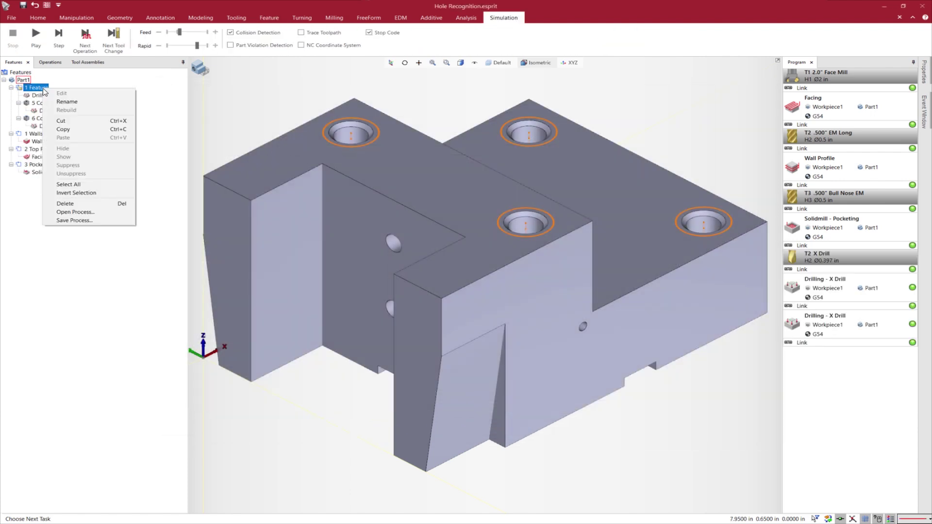
{"action": "left_click", "coordinate": [75, 212]}
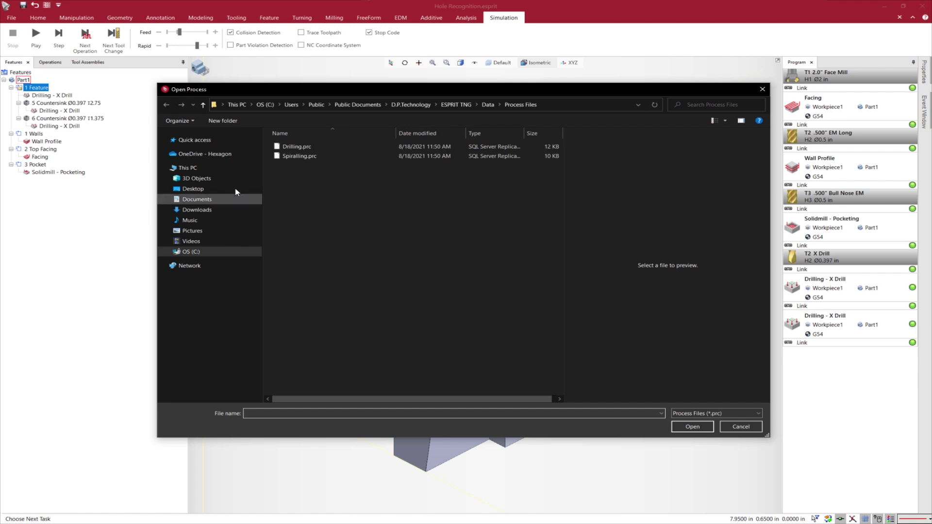
{"action": "double_click", "coordinate": [299, 155]}
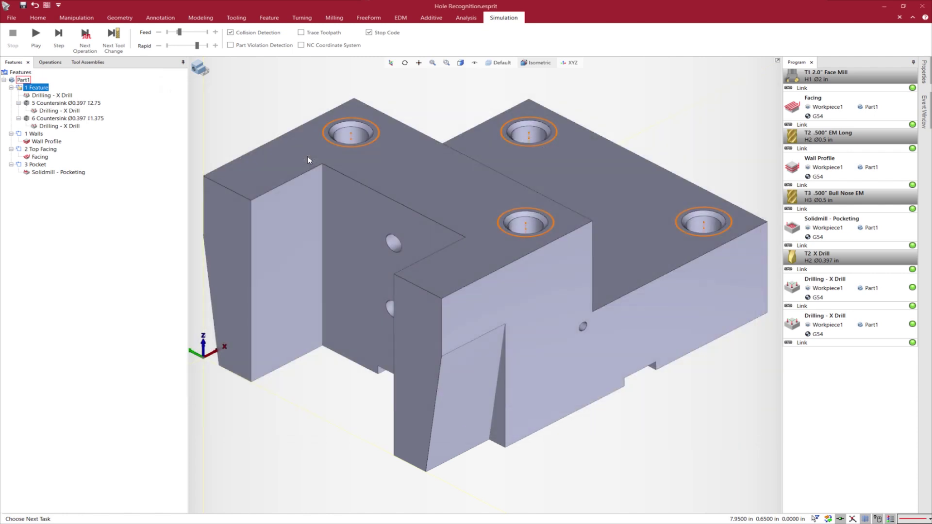
Step: Run the machine simulation of the program with the new hole operations
{"action": "left_click", "coordinate": [35, 32]}
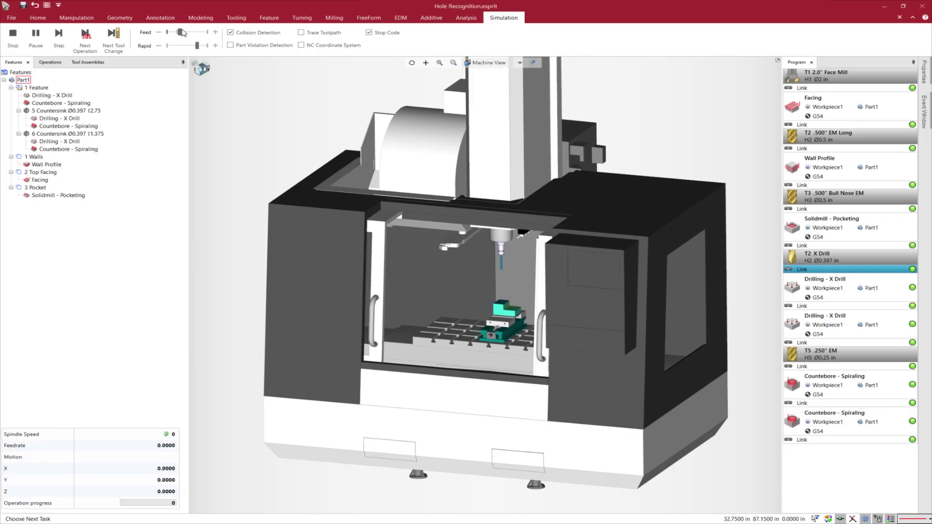